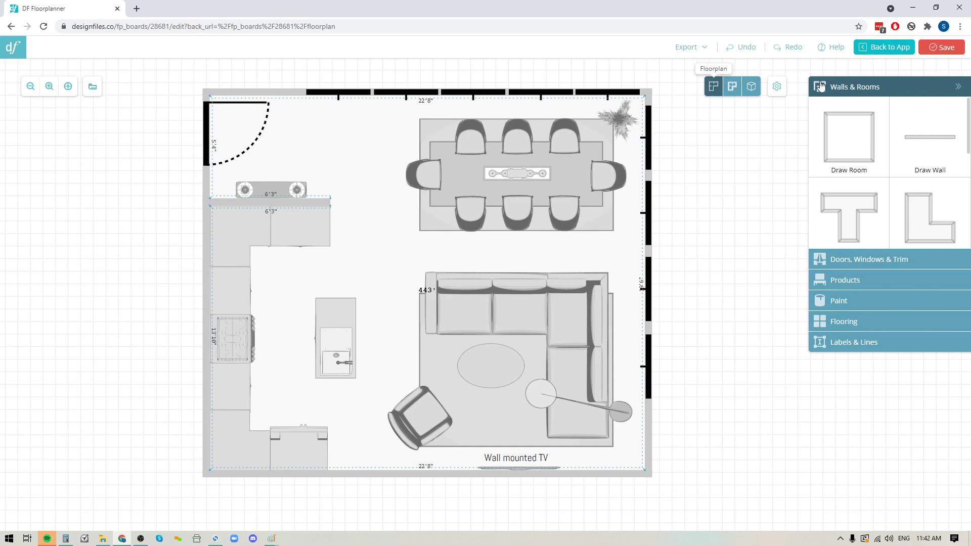
# Expand the Labels & Lines section in the right sidebar.
pyautogui.click(841, 346)
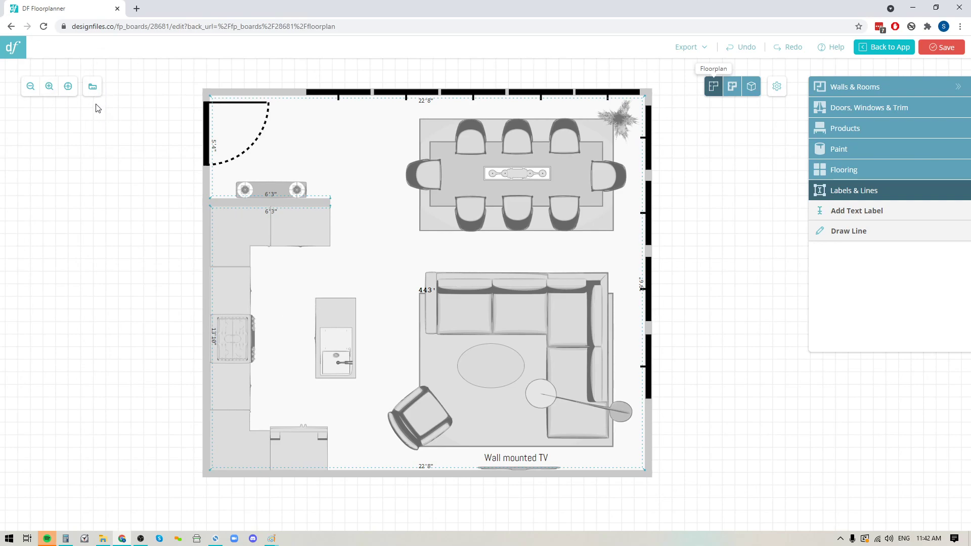
pyautogui.click(93, 89)
pyautogui.click(251, 308)
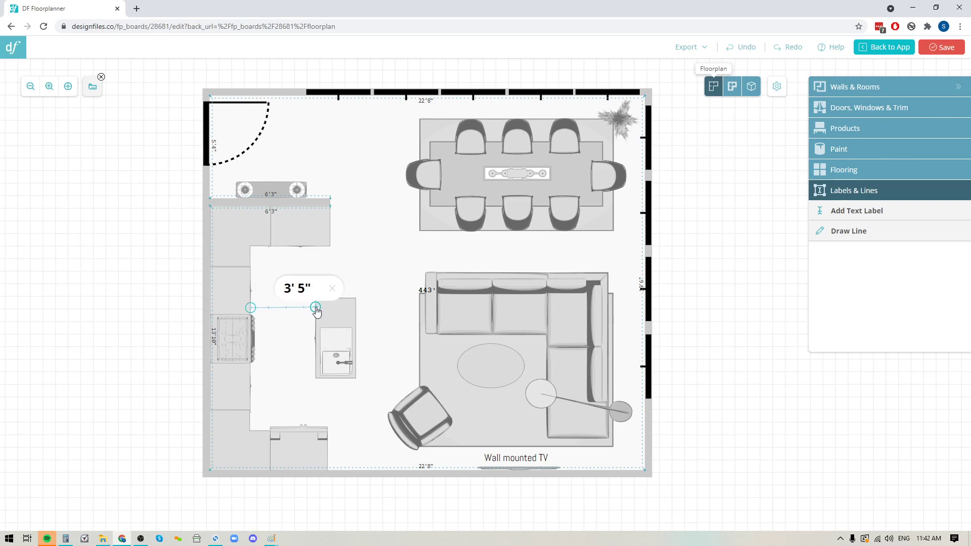
pyautogui.click(315, 308)
pyautogui.click(333, 290)
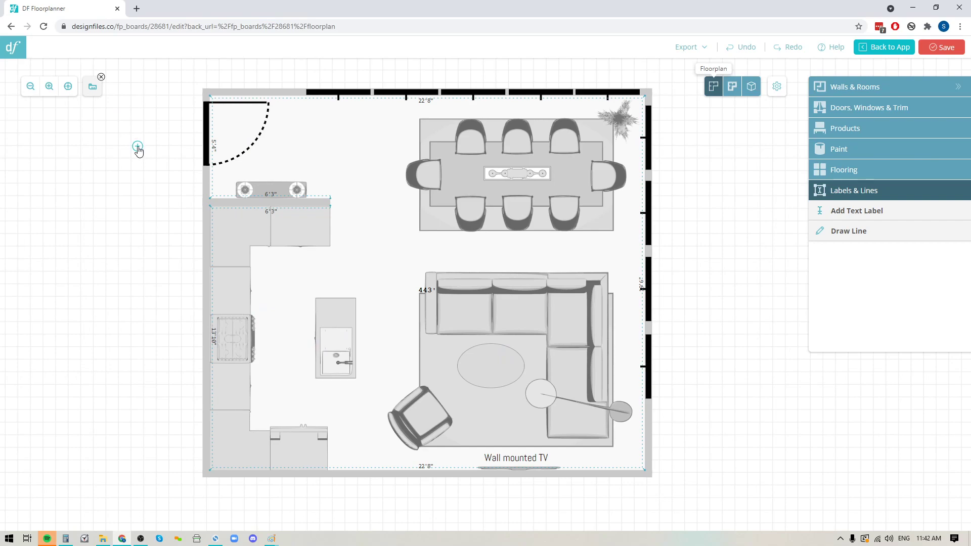
# Close the measure tool, draw a line from the kitchen counter to the island, and select it.
pyautogui.click(101, 77)
pyautogui.click(865, 231)
pyautogui.moveTo(250, 306); pyautogui.dragTo(316, 307)
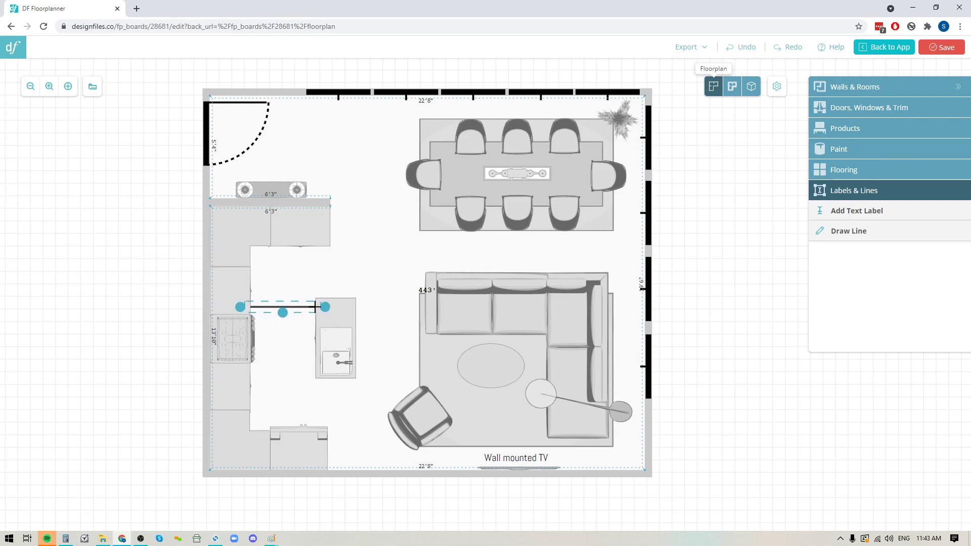
pyautogui.click(316, 306)
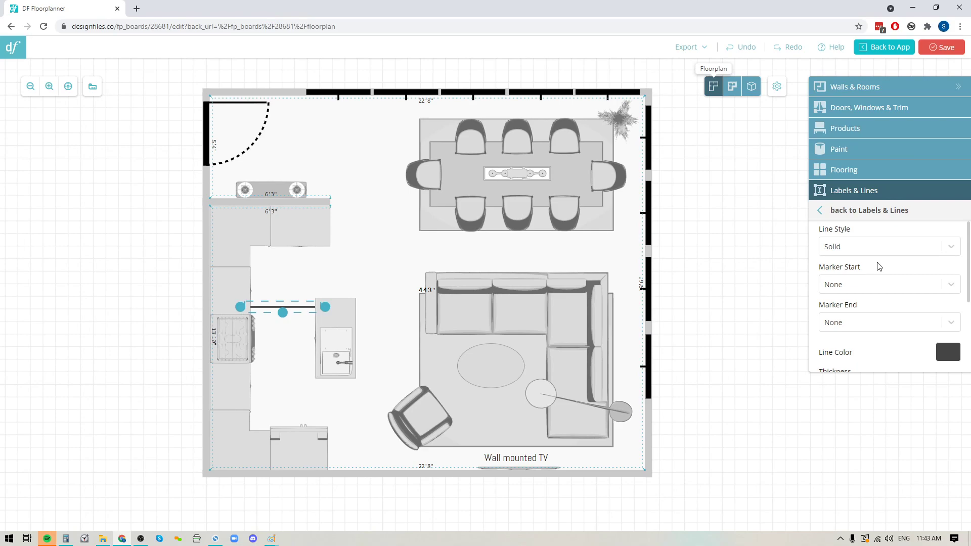
# Make the line dashed with a Triangle Solid arrowhead at its start.
pyautogui.click(862, 245)
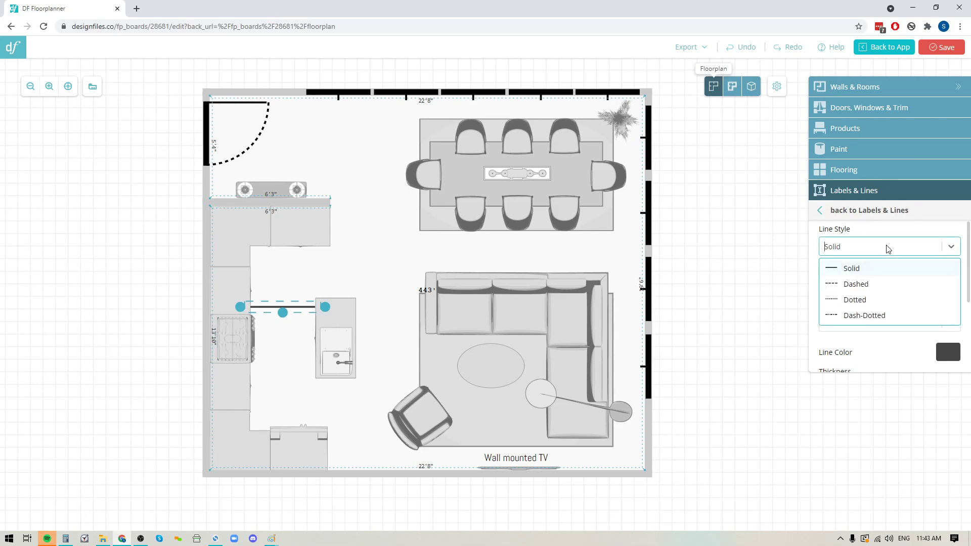
pyautogui.click(854, 284)
pyautogui.click(863, 285)
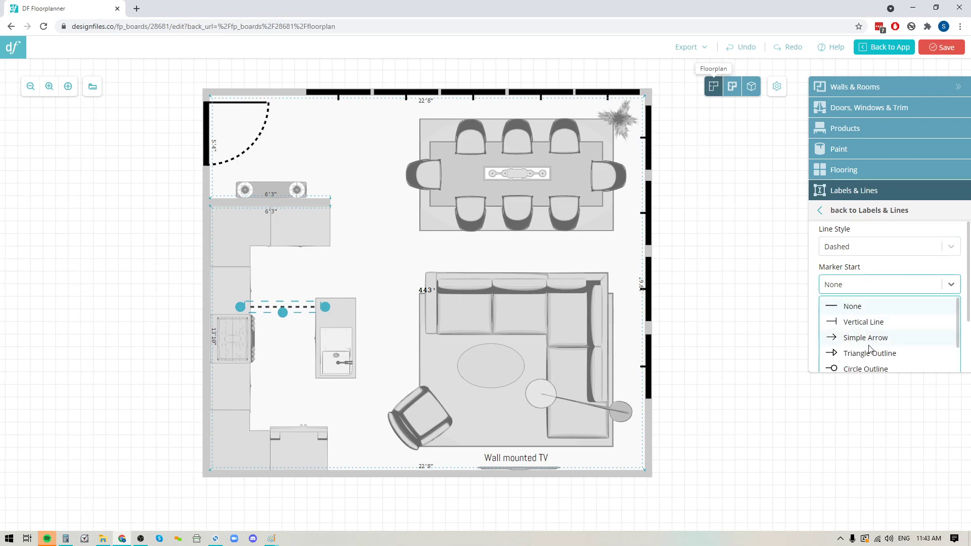
pyautogui.scroll(-1, 860, 344)
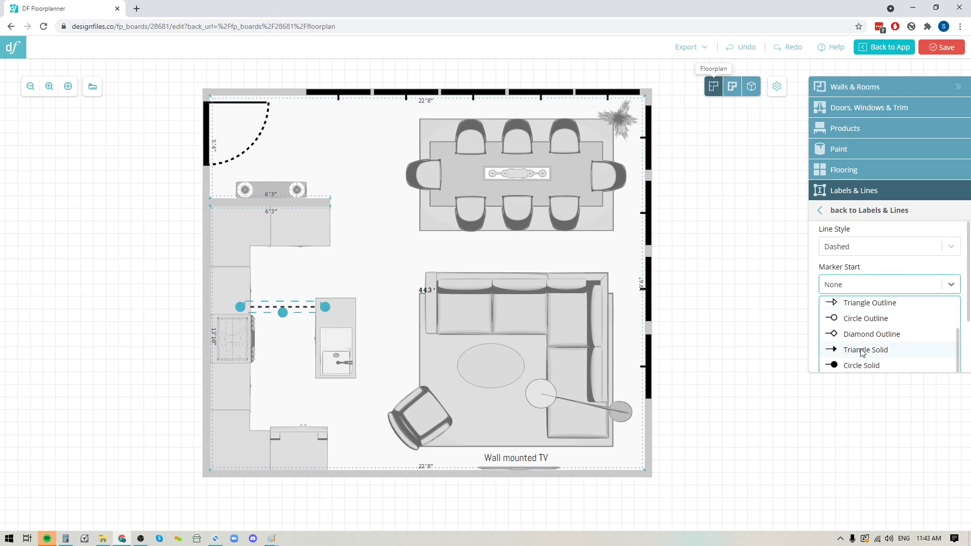
pyautogui.click(863, 350)
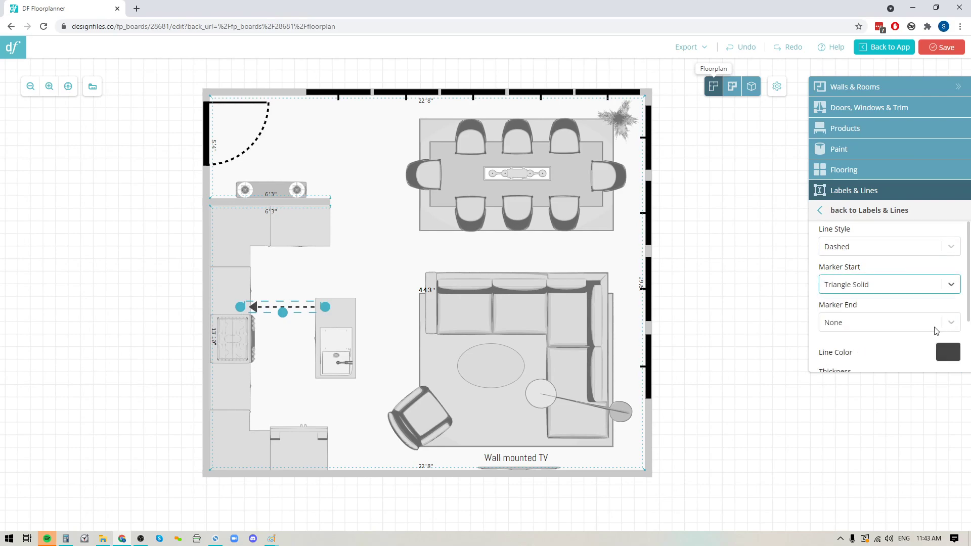
pyautogui.scroll(-1, 900, 337)
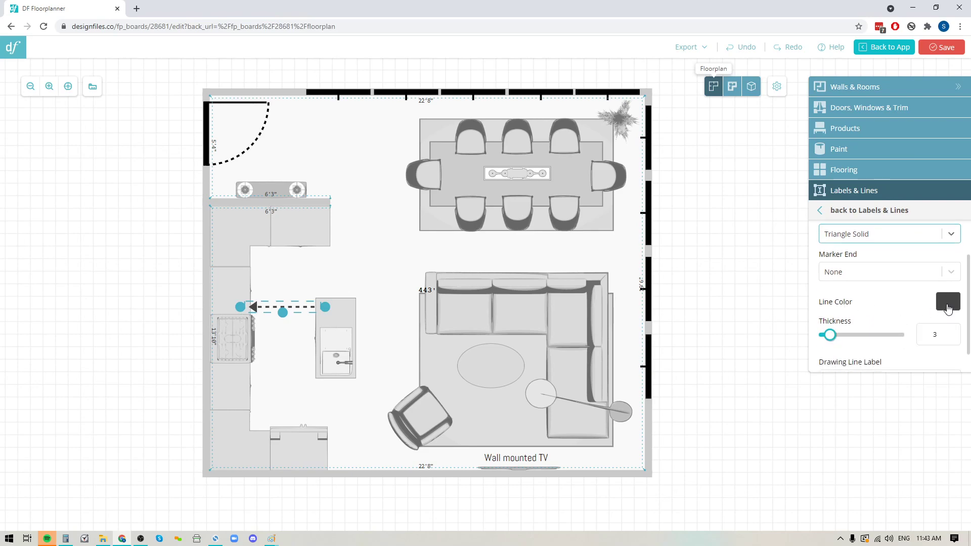
# Enable Line Color, keeping the current colour, and set the line thickness to 2.
pyautogui.click(948, 308)
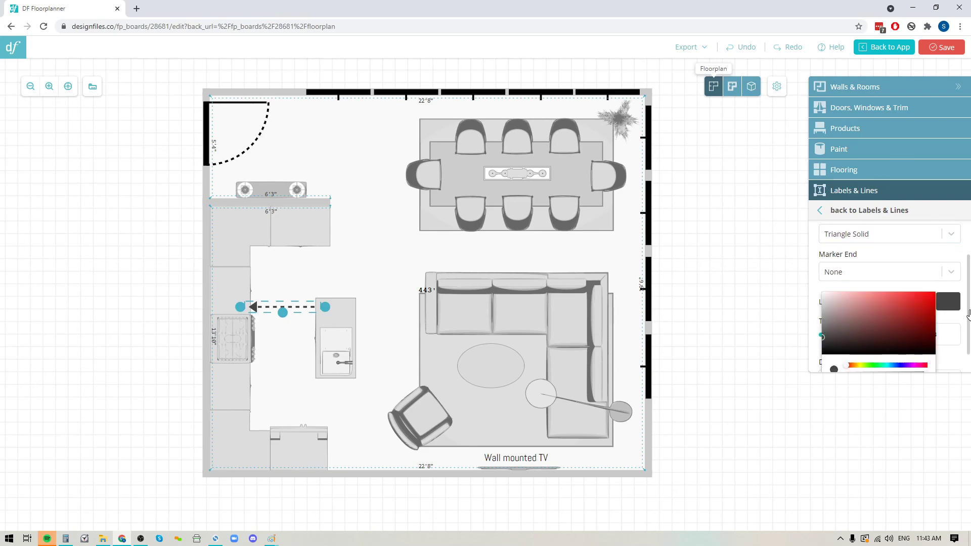
pyautogui.moveTo(968, 316); pyautogui.dragTo(970, 342)
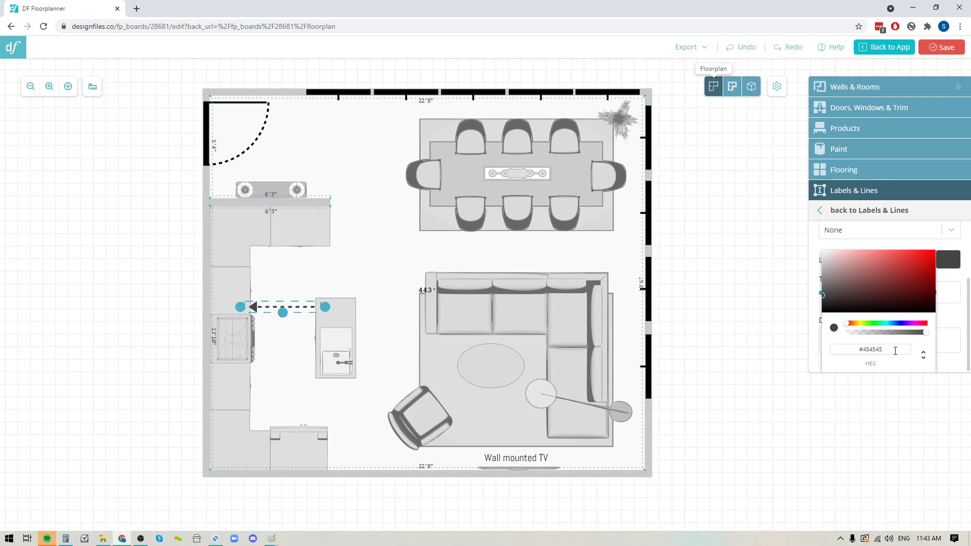
pyautogui.moveTo(892, 350); pyautogui.dragTo(865, 348)
pyautogui.click(949, 324)
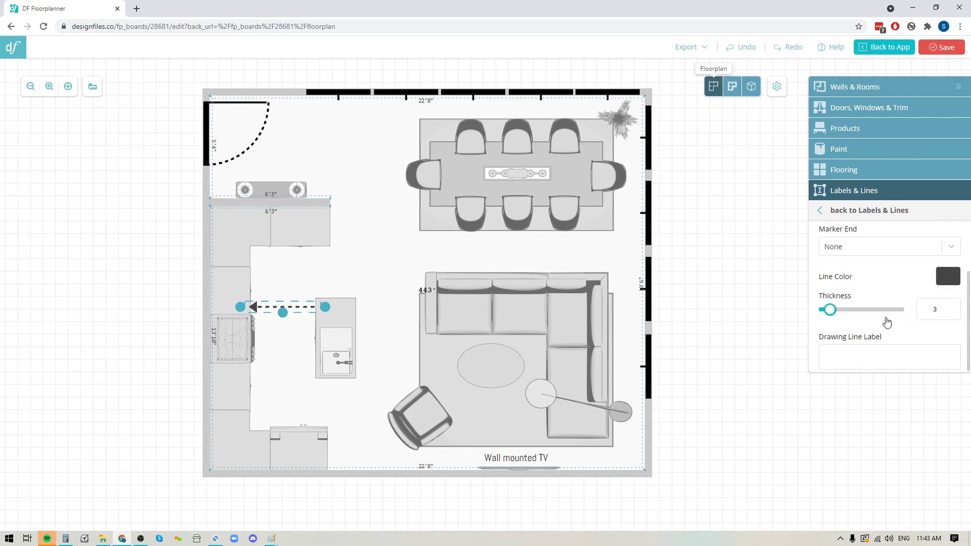
pyautogui.click(956, 313)
pyautogui.click(955, 313)
pyautogui.click(956, 307)
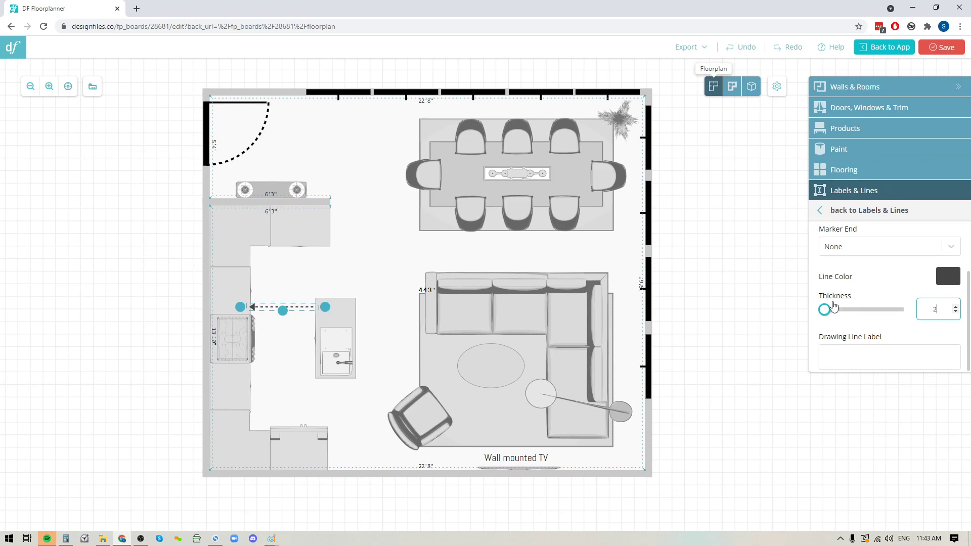
# Give the dashed arrow the label 3'5" between, then deselect it.
pyautogui.click(832, 354)
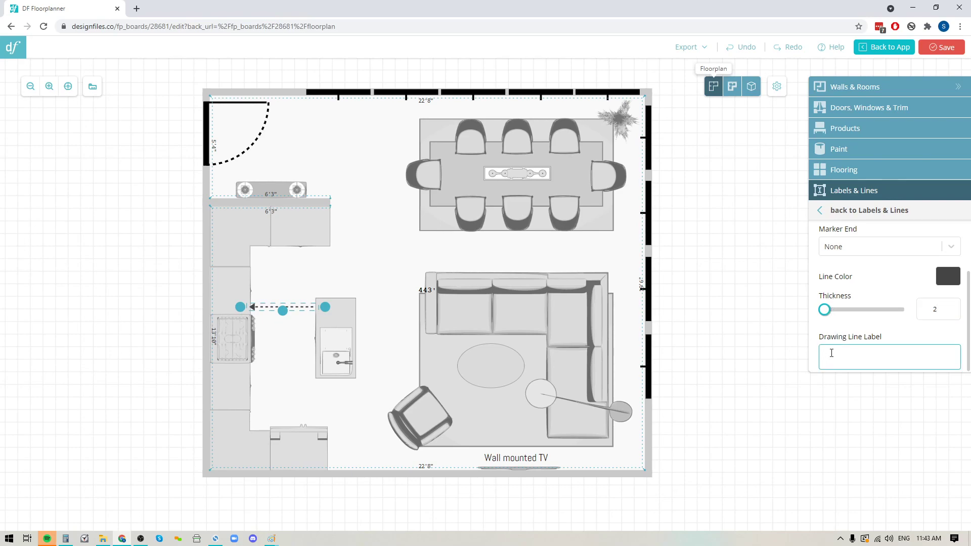
pyautogui.write('3\'5" between')
pyautogui.click(170, 319)
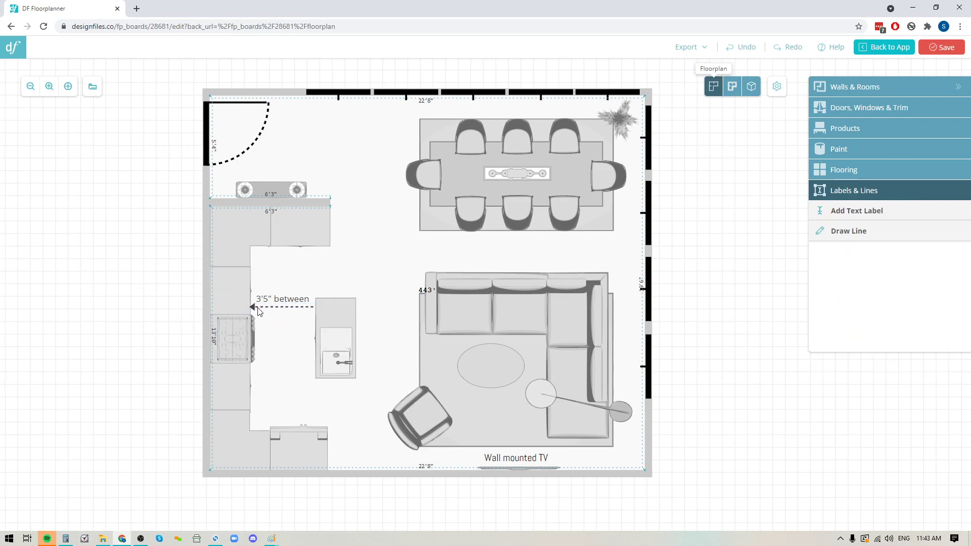
# Duplicate the 3'5" between arrow and stretch the copy from the sofa to the dining table.
pyautogui.click(289, 305)
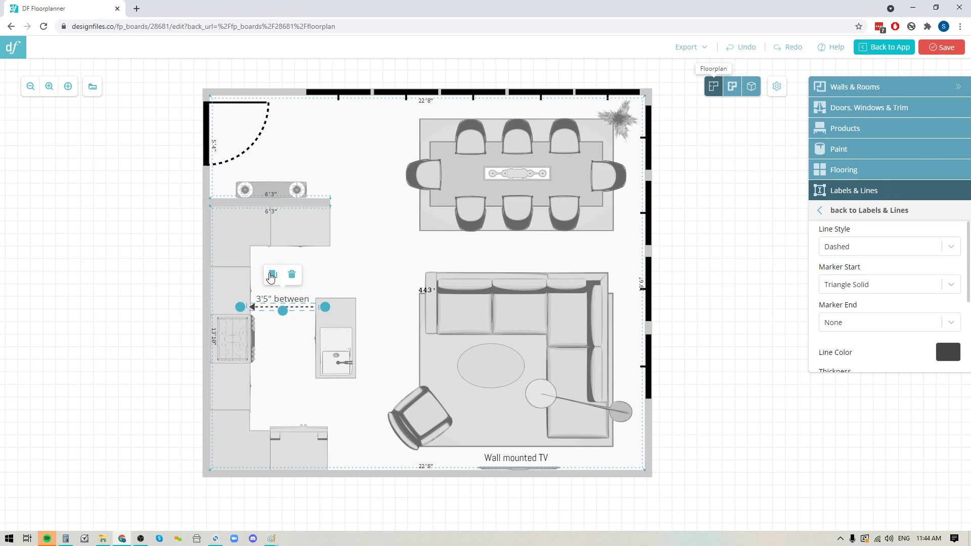
pyautogui.click(272, 276)
pyautogui.moveTo(253, 307); pyautogui.dragTo(544, 233)
pyautogui.moveTo(551, 277); pyautogui.dragTo(551, 283)
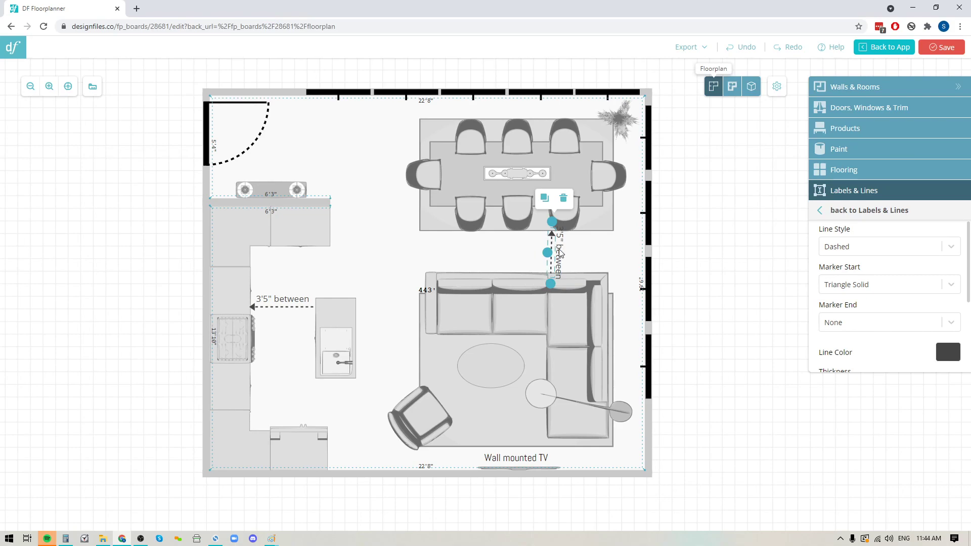
# Change the copied arrow's label to 2'3".
pyautogui.scroll(-3, 968, 277)
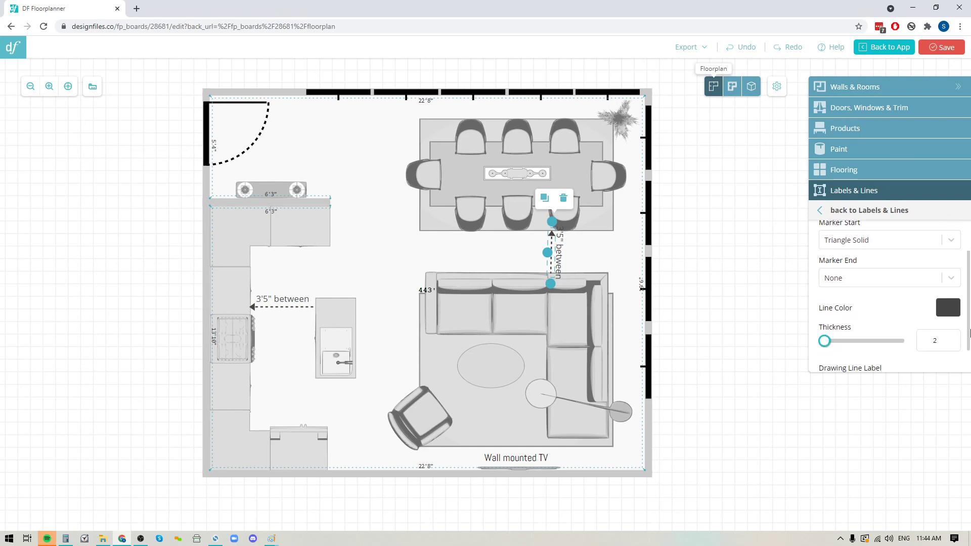
pyautogui.moveTo(835, 360); pyautogui.dragTo(824, 358)
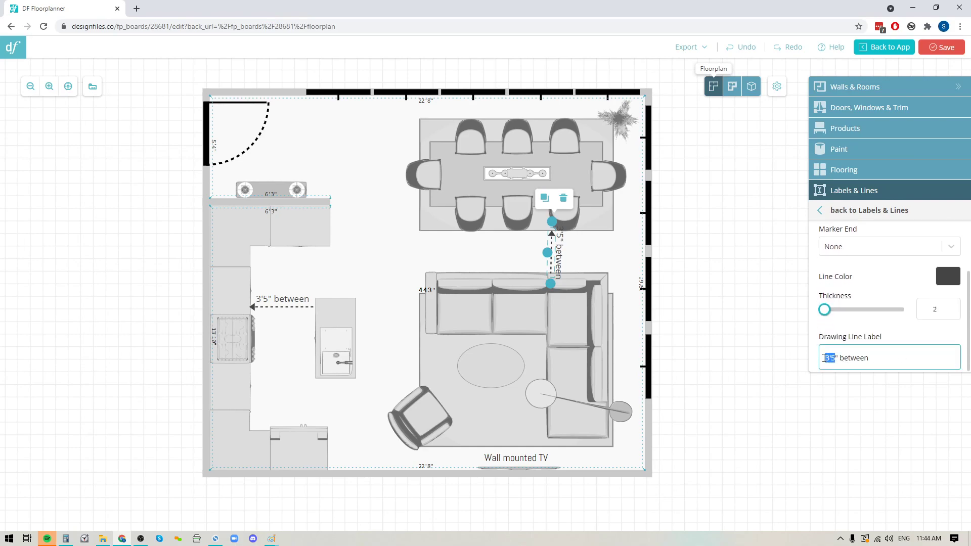
pyautogui.press('BackSpace')
pyautogui.write("3'3")
pyautogui.moveTo(839, 357); pyautogui.dragTo(870, 359)
pyautogui.press('BackSpace')
pyautogui.click(550, 285)
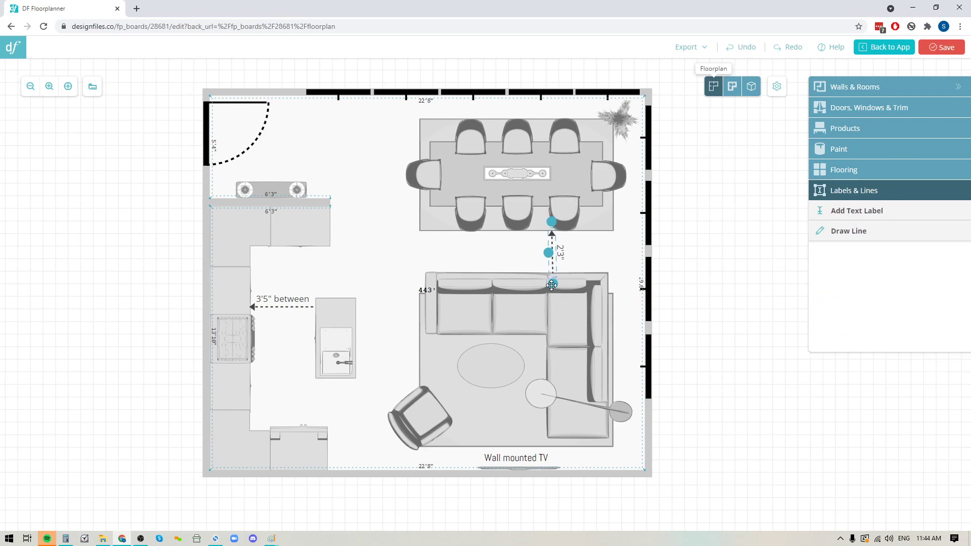
pyautogui.click(551, 284)
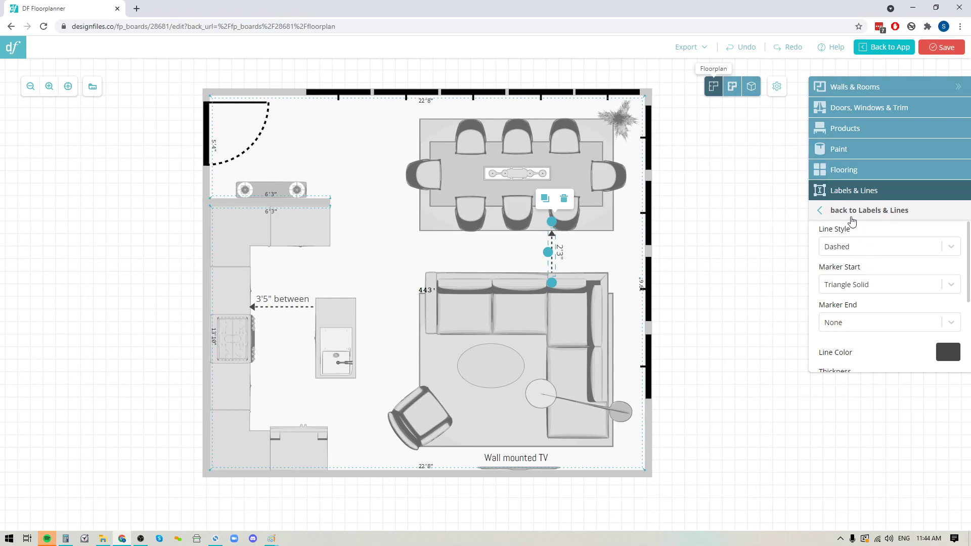
pyautogui.click(853, 210)
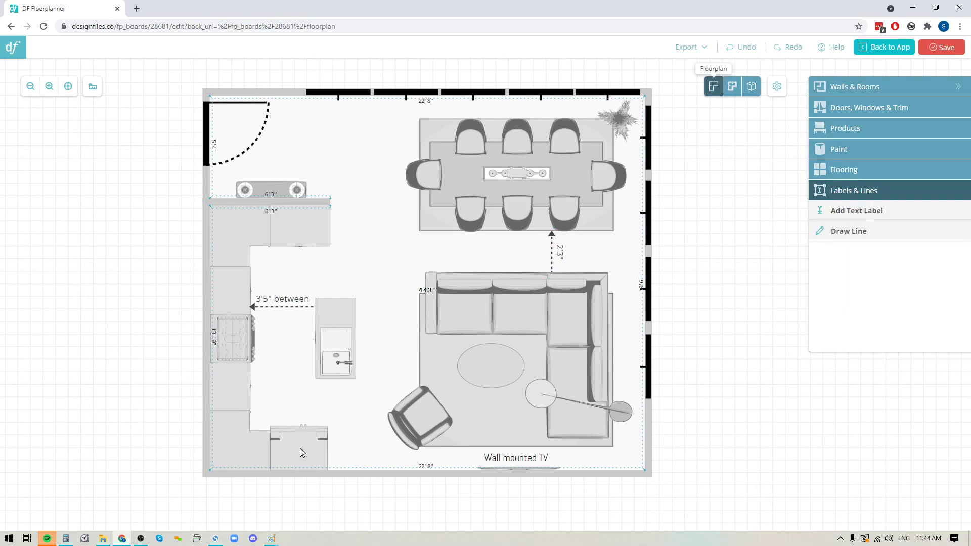
# Place a 'Fridge' text label at font size 12 on the bottom kitchen cabinet.
pyautogui.click(863, 216)
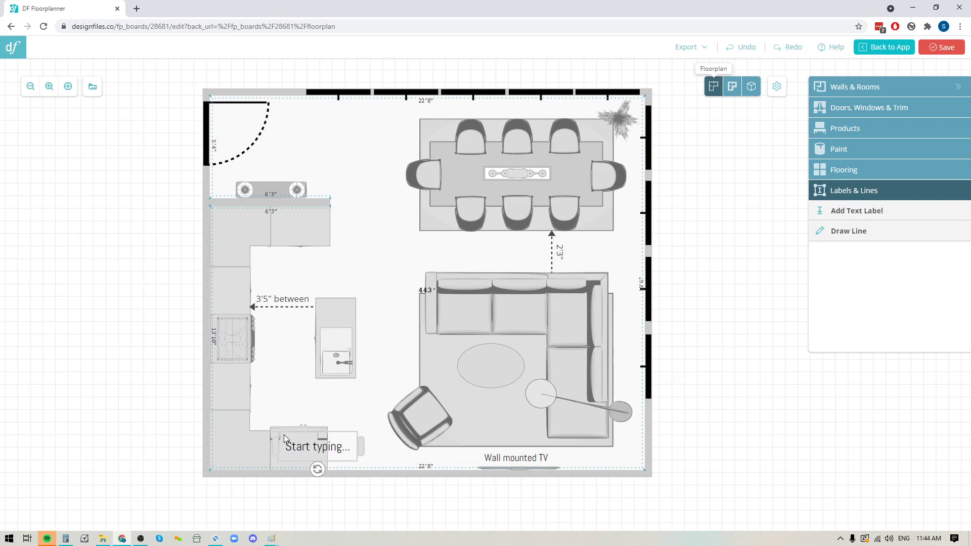
pyautogui.click(297, 441)
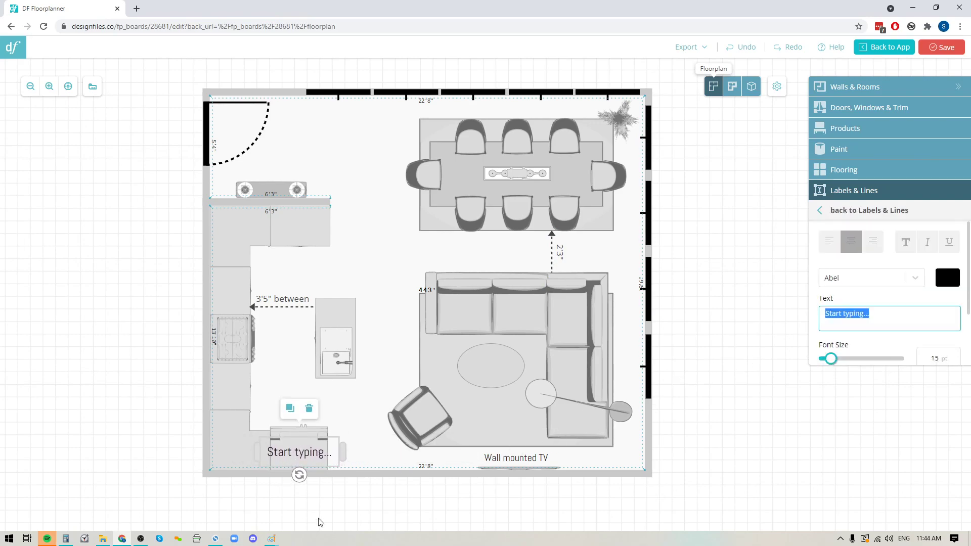
pyautogui.click(870, 314)
pyautogui.moveTo(869, 314); pyautogui.dragTo(822, 337)
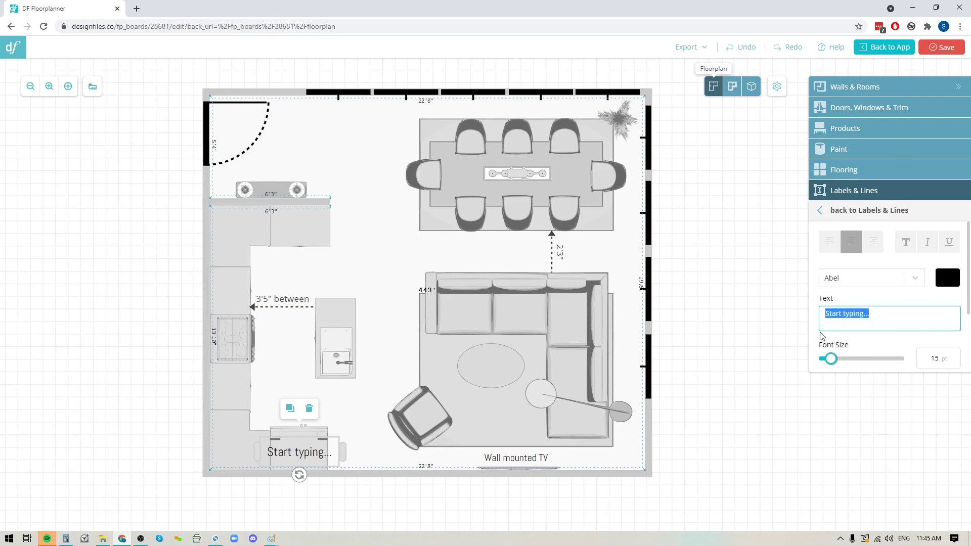
pyautogui.write('Fridge')
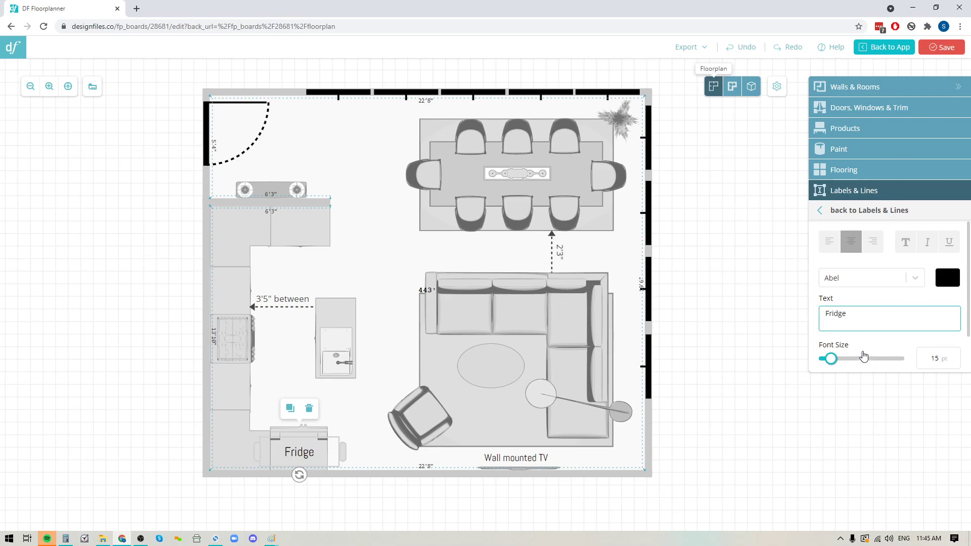
pyautogui.click(955, 361)
pyautogui.click(955, 361)
pyautogui.click(955, 361)
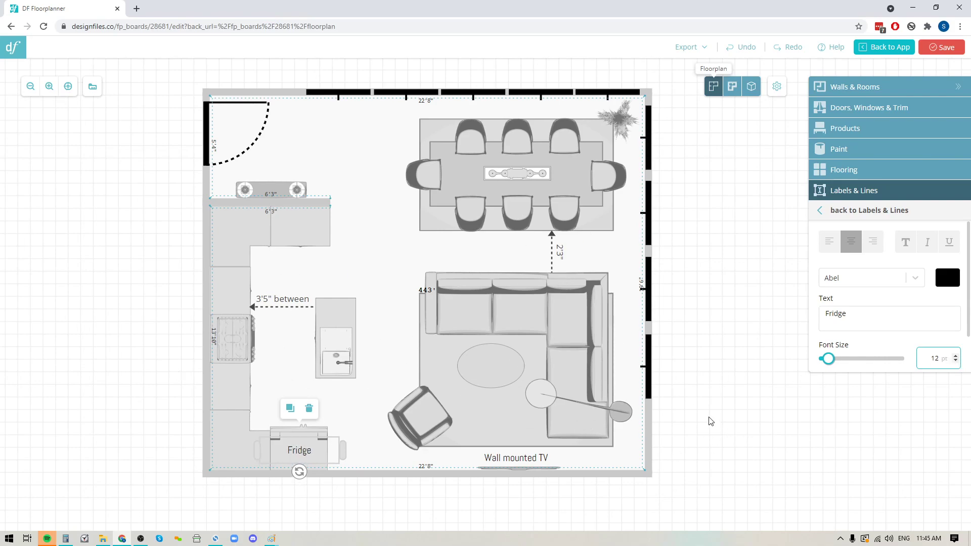
pyautogui.click(344, 416)
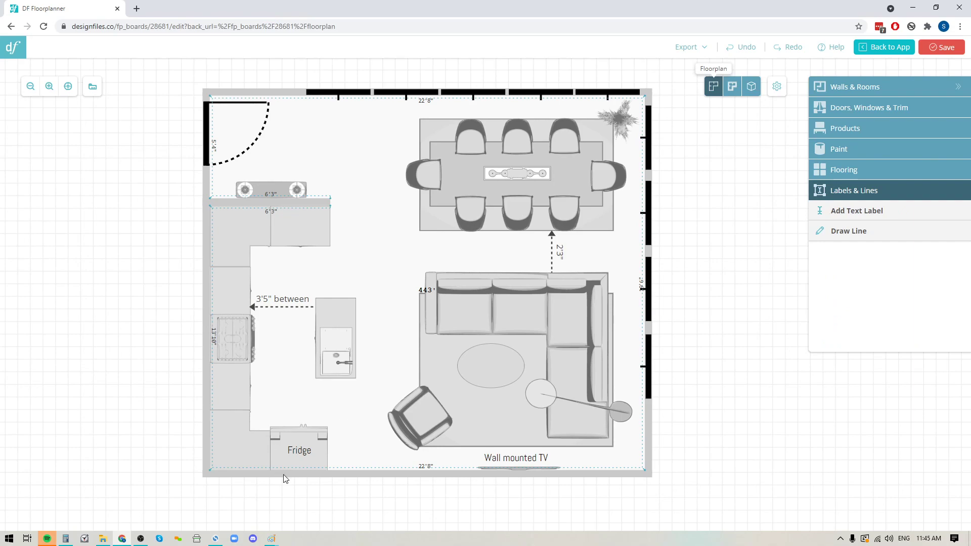